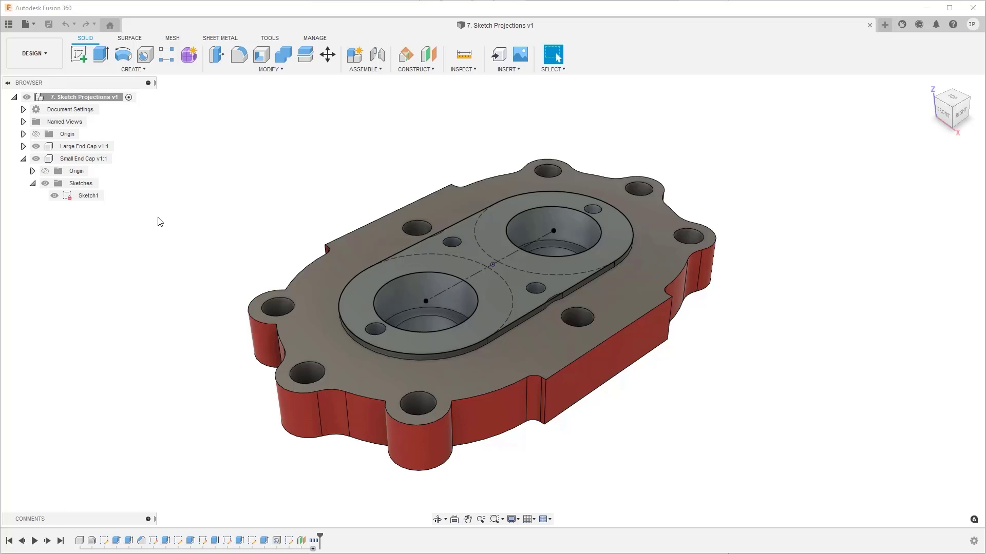
Open the Small End Cap's Sketch1 for editing.
left_click(94, 197)
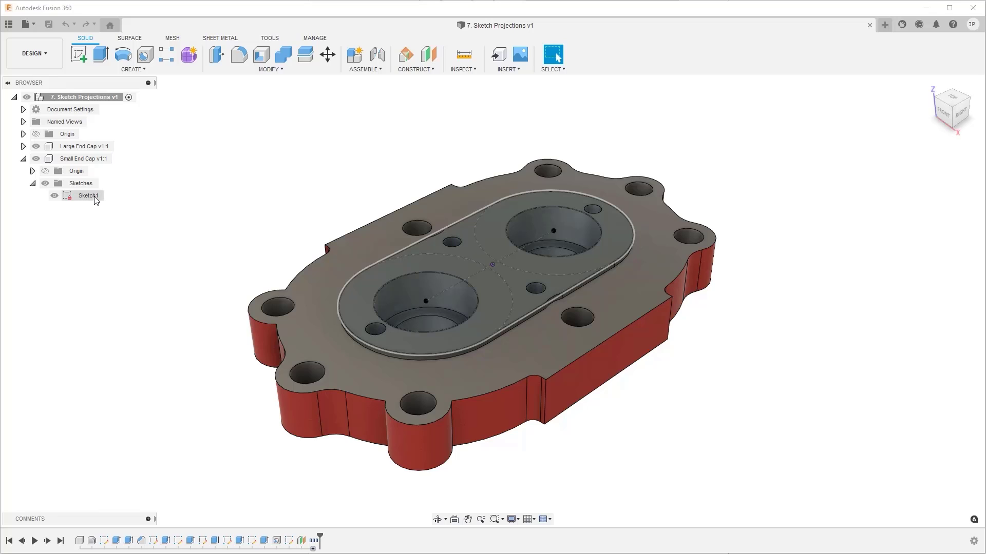
right_click(95, 199)
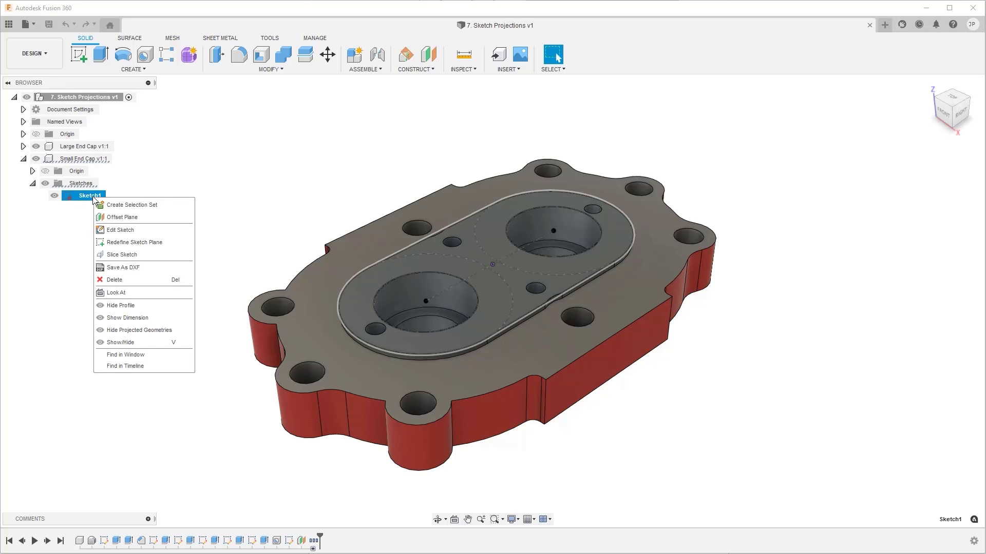
left_click(139, 230)
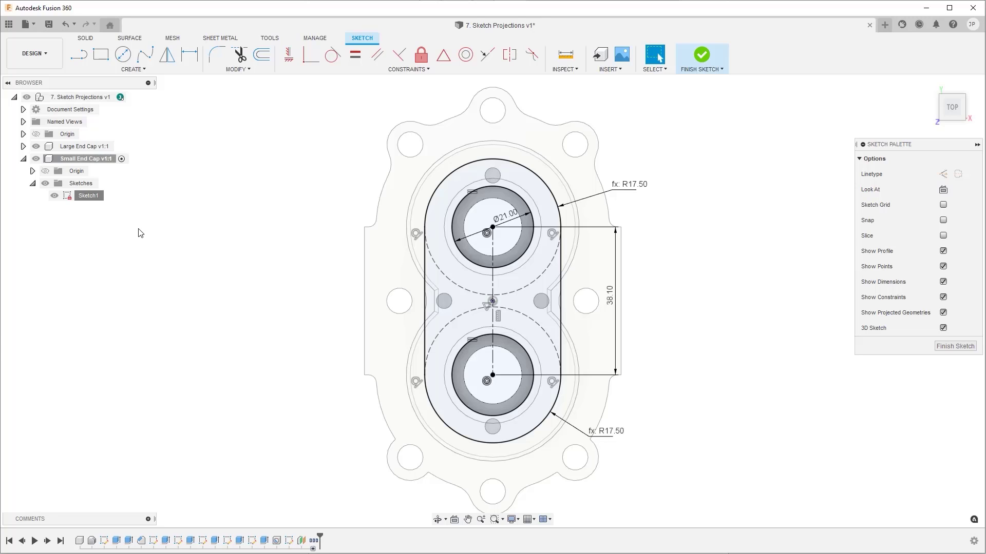
Project the four small round hole faces of the Large End Cap into the sketch with Projection Link enabled.
left_click(146, 70)
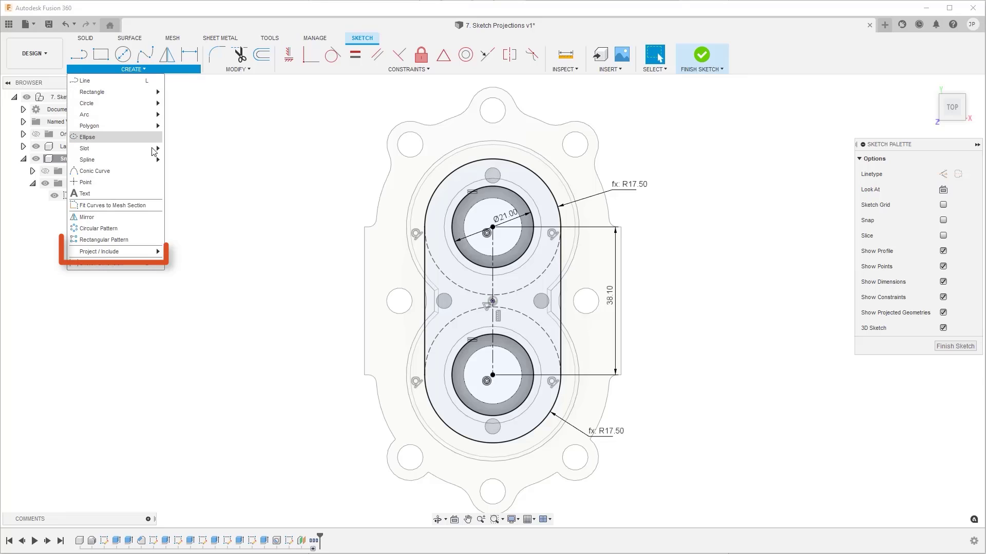
mouse_move(153, 252)
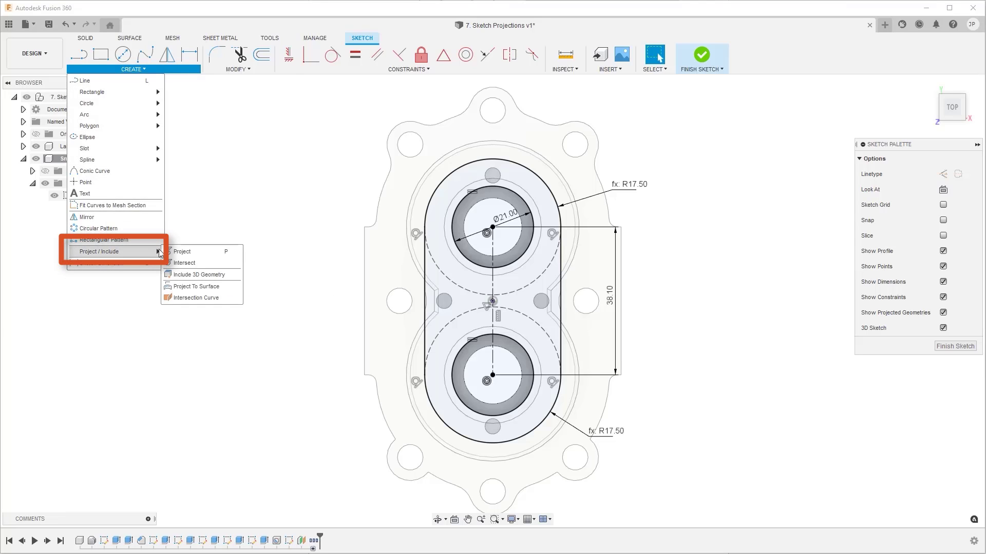
left_click(202, 254)
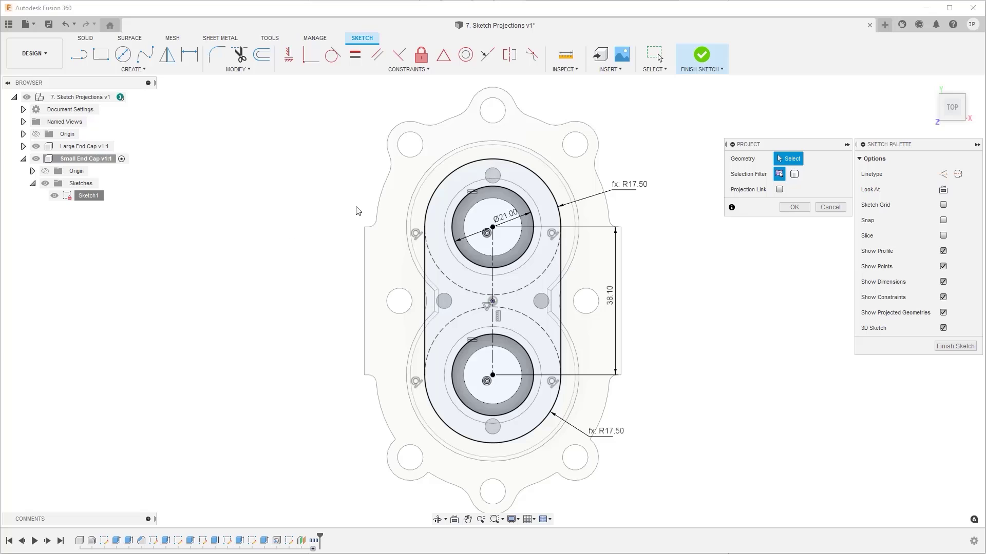
left_click(493, 176)
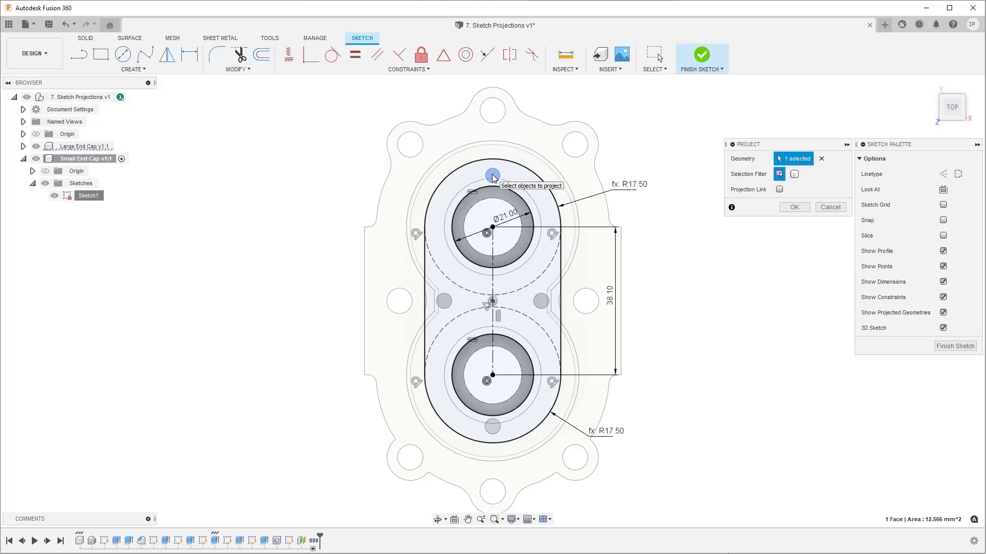
left_click(446, 303)
left_click(541, 303)
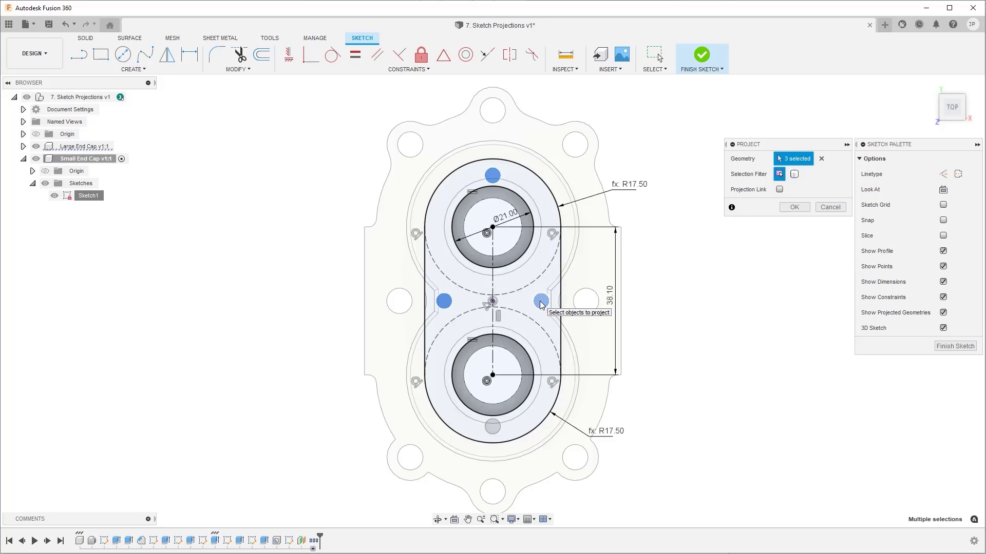
left_click(494, 429)
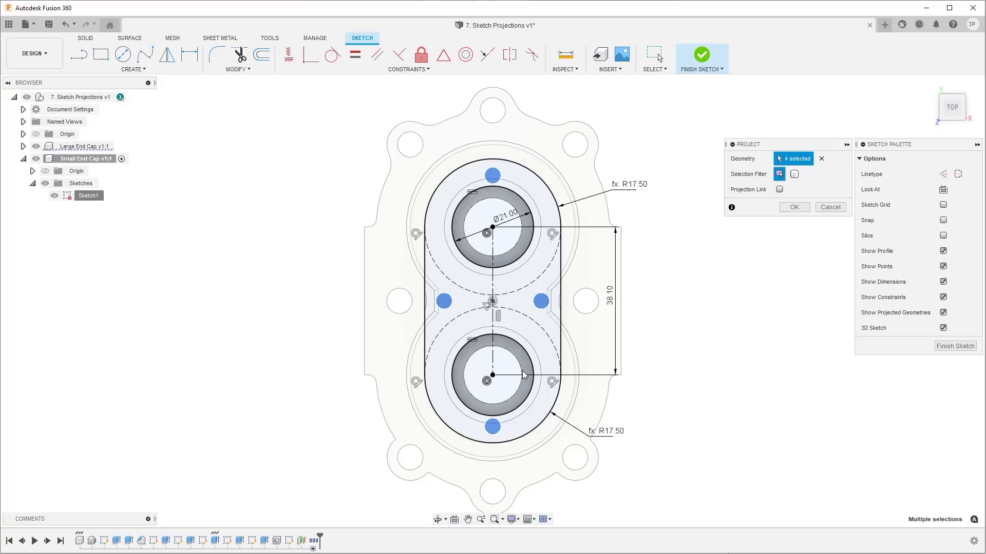
left_click(541, 303)
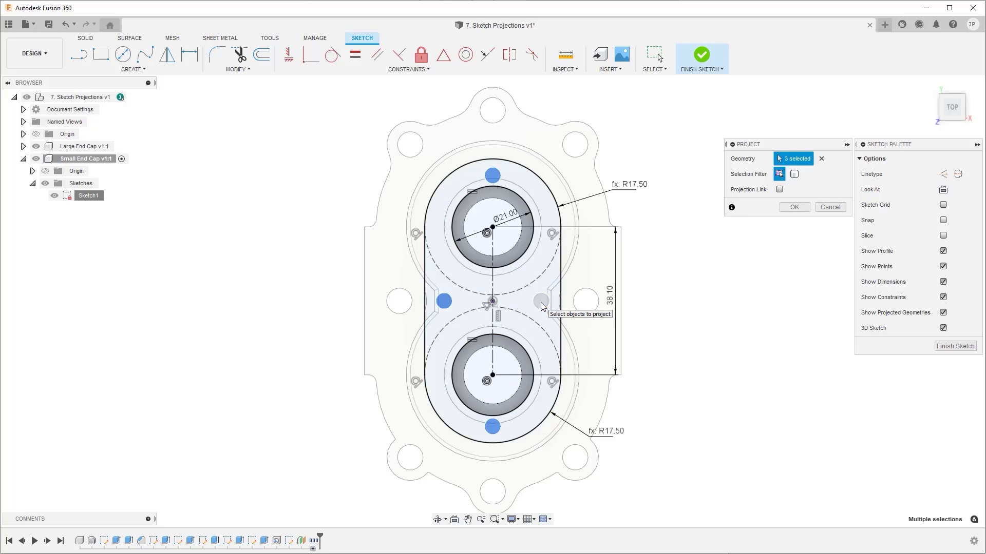
left_click(542, 306)
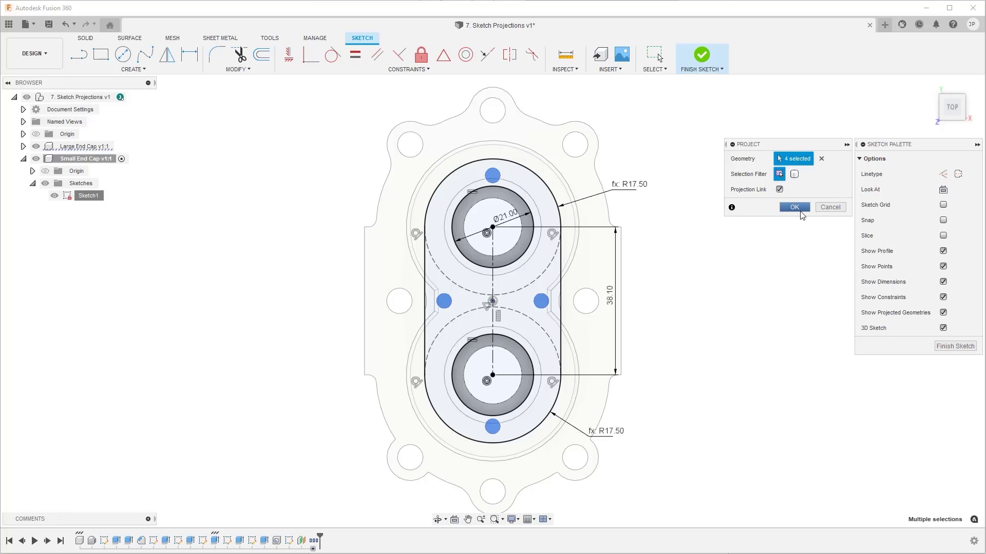
left_click(794, 207)
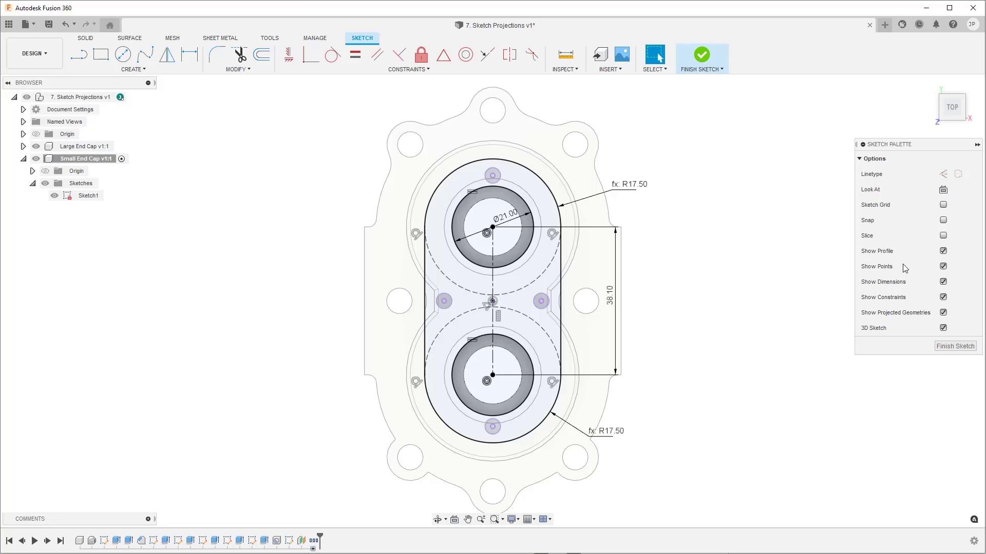
Hide the sketch dimensions and constraints as well as the Large End Cap component.
left_click(943, 282)
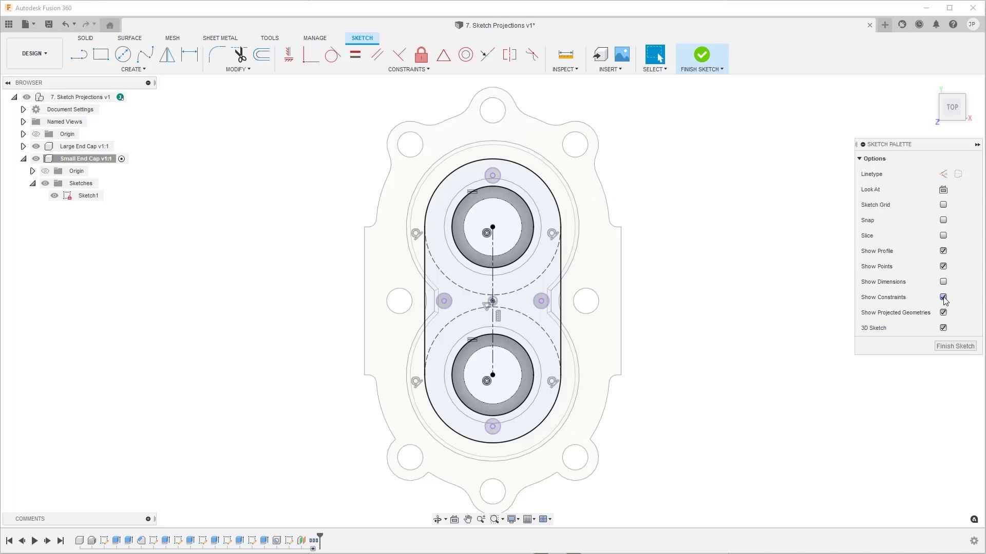
left_click(943, 297)
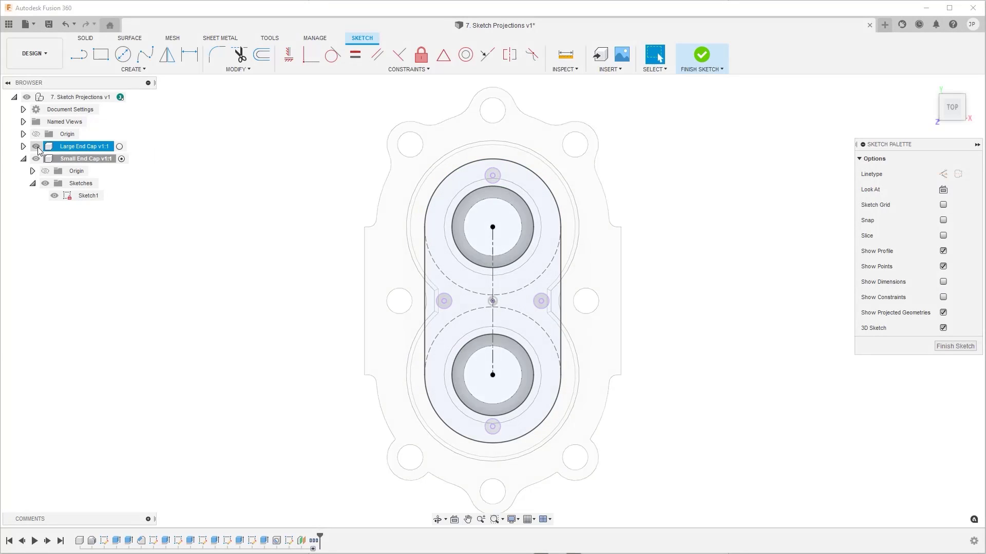
left_click(36, 147)
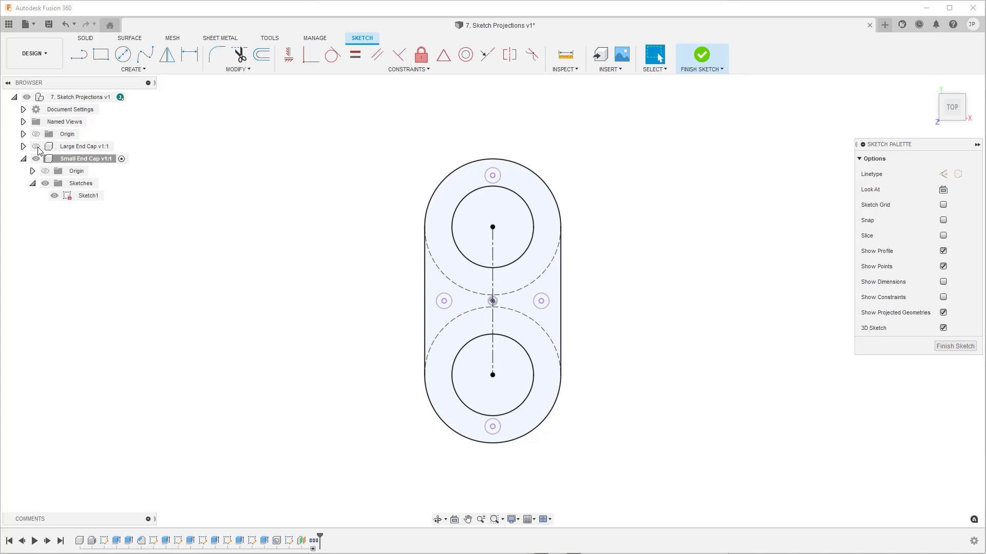
Select the upper projected circle and open the Large End Cap's Sketch4 for editing.
left_click(486, 172)
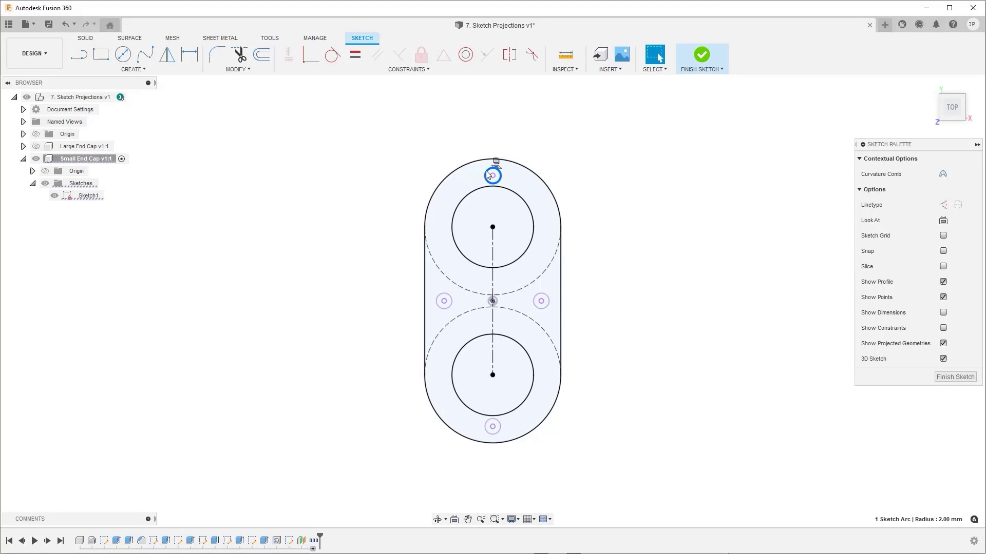
left_click(24, 147)
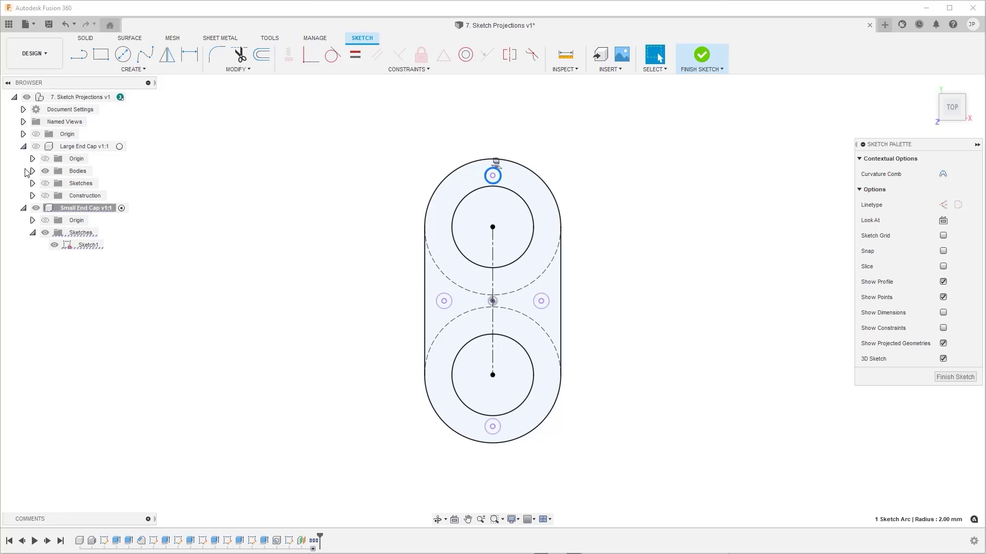
left_click(33, 184)
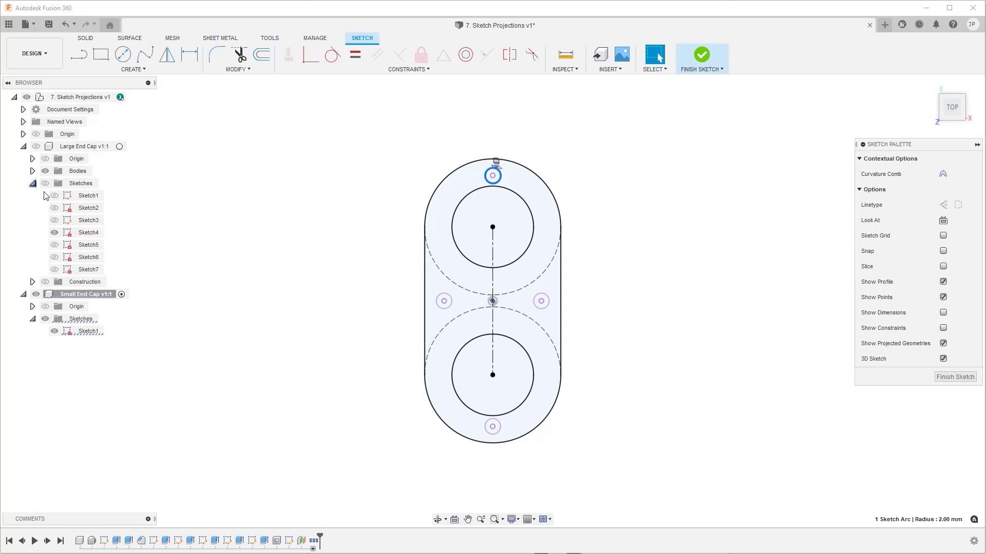
left_click(90, 233)
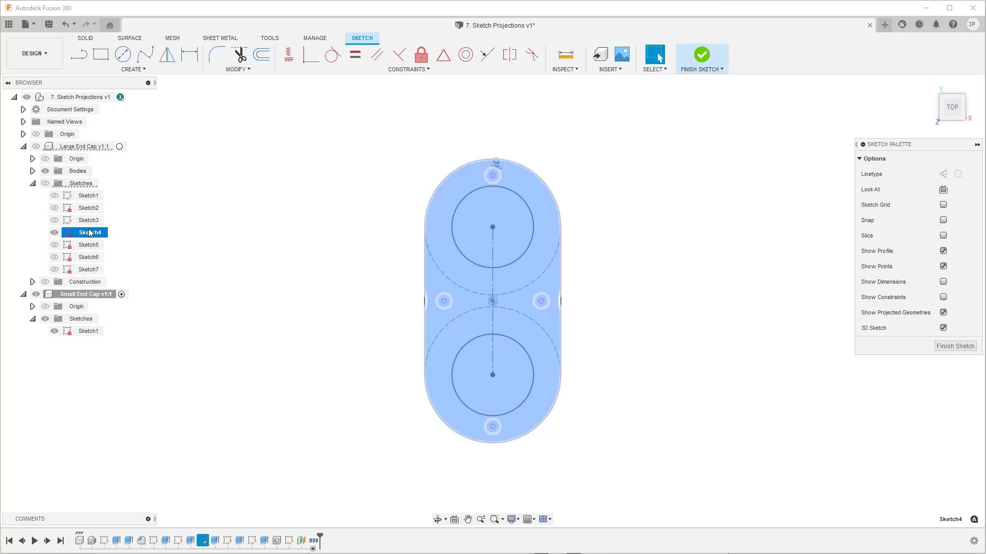
right_click(90, 232)
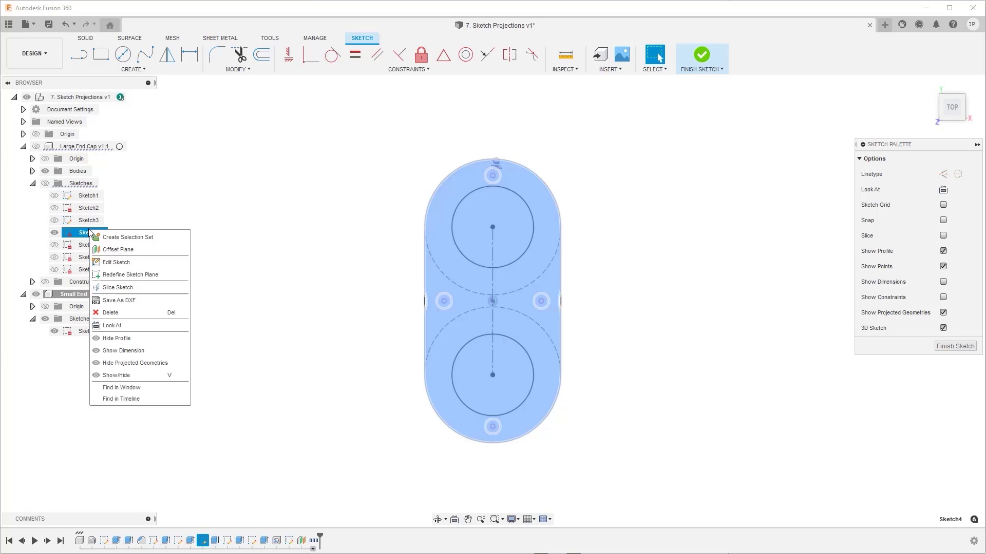
left_click(136, 262)
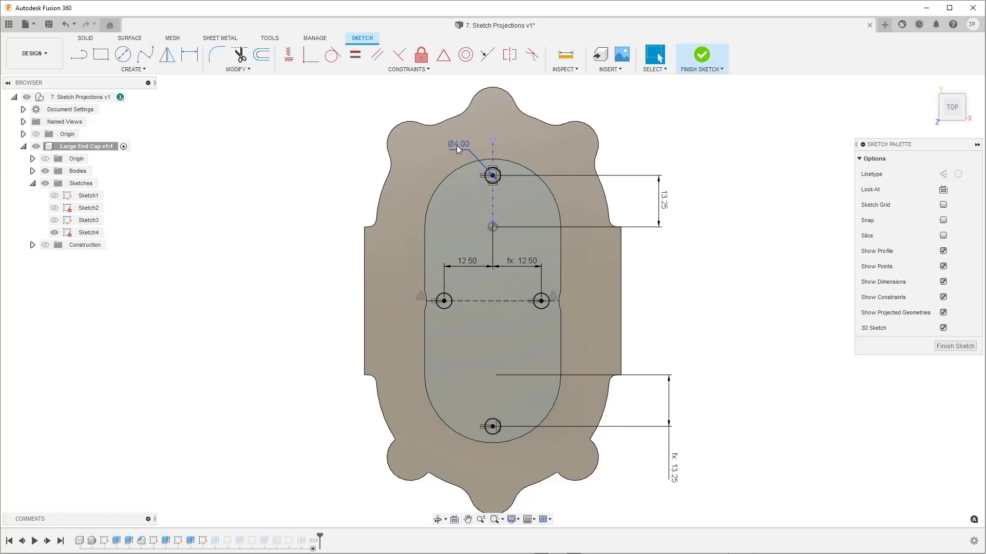
Set the diameter of the upper small hole circle to 2 mm and finish the sketch.
double_click(457, 146)
type("2")
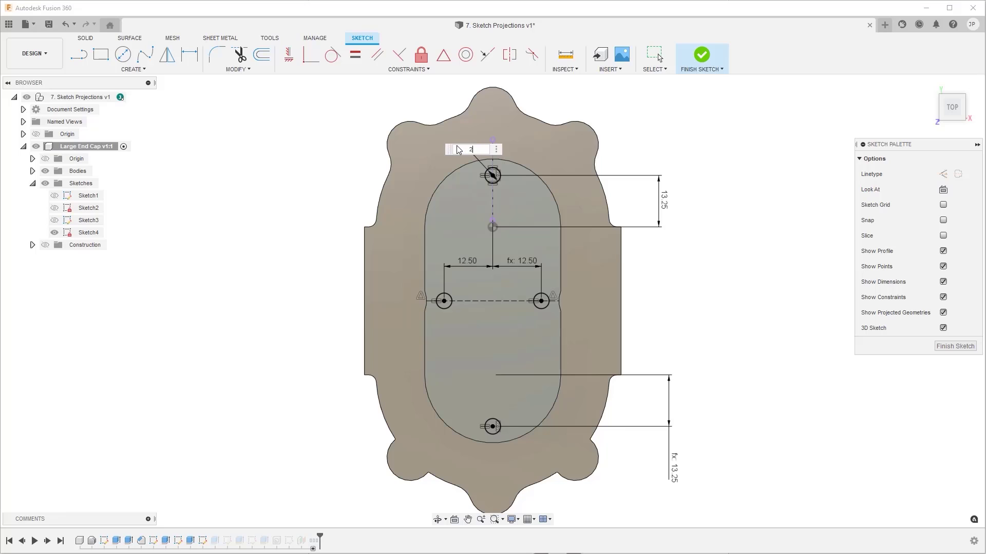
key("Return")
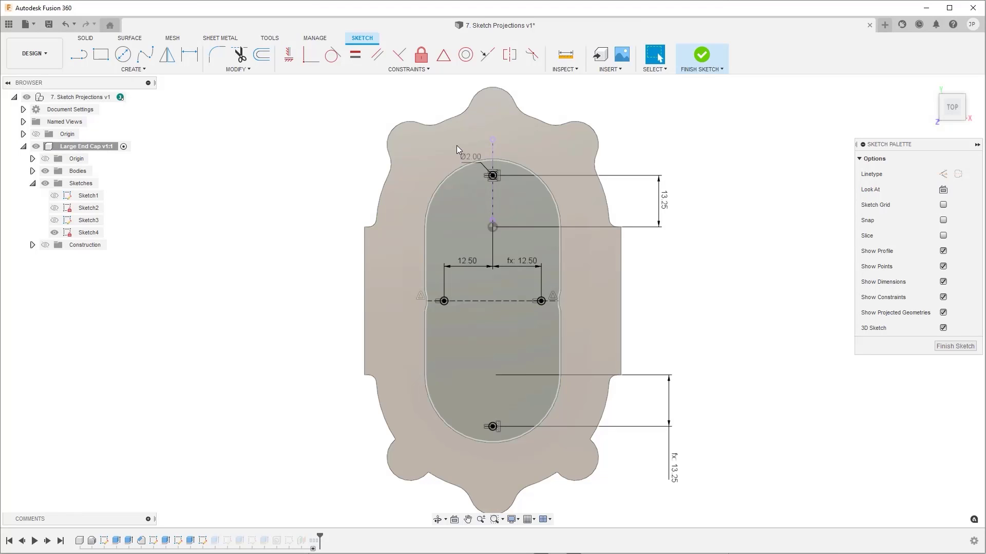
left_click(702, 56)
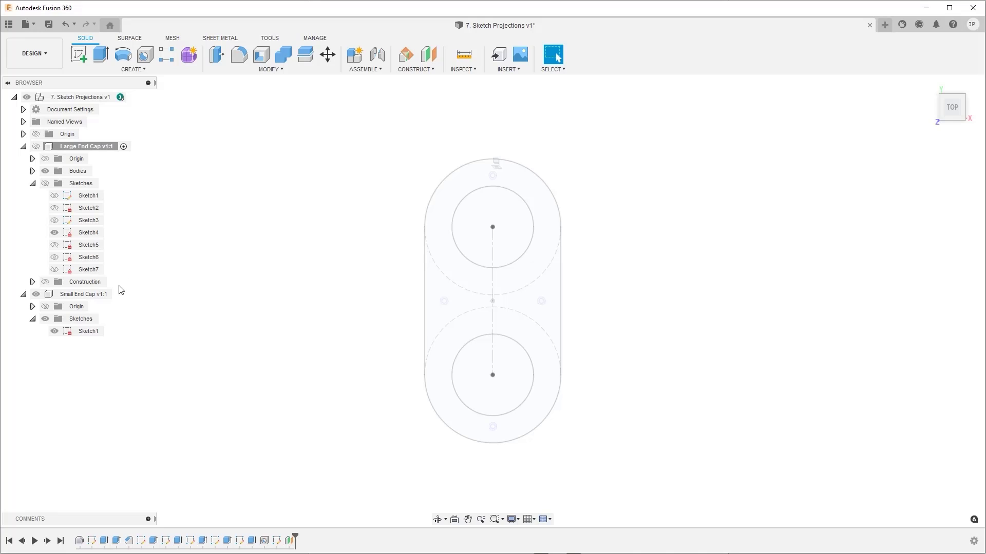
Reopen the Small End Cap's Sketch1 and break the projection link of the small circle left of the centre point.
right_click(84, 331)
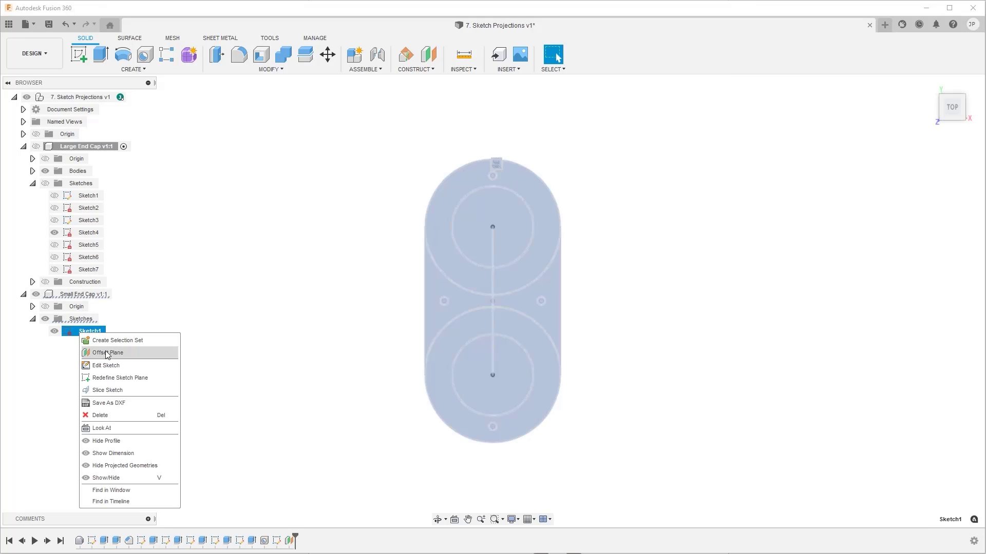
left_click(123, 367)
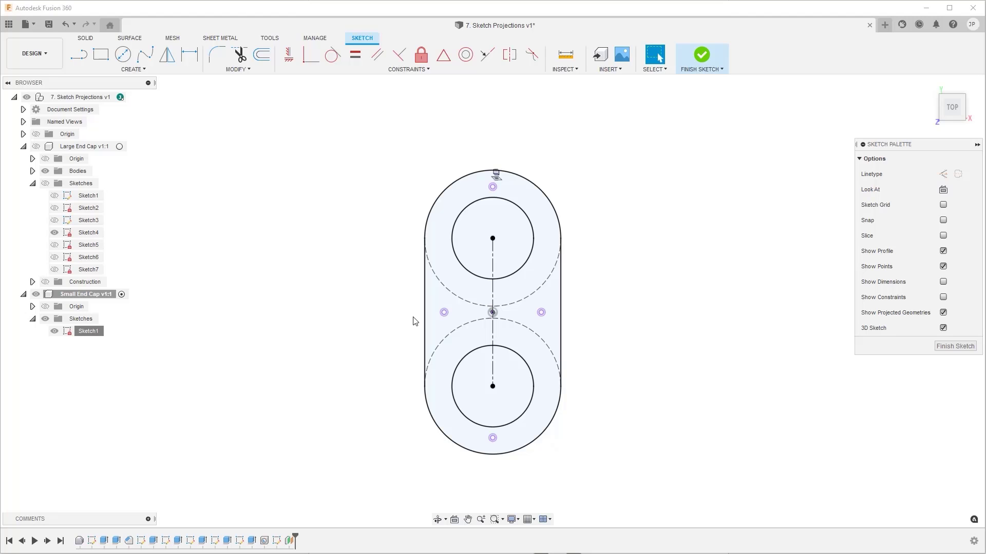
left_click(443, 312)
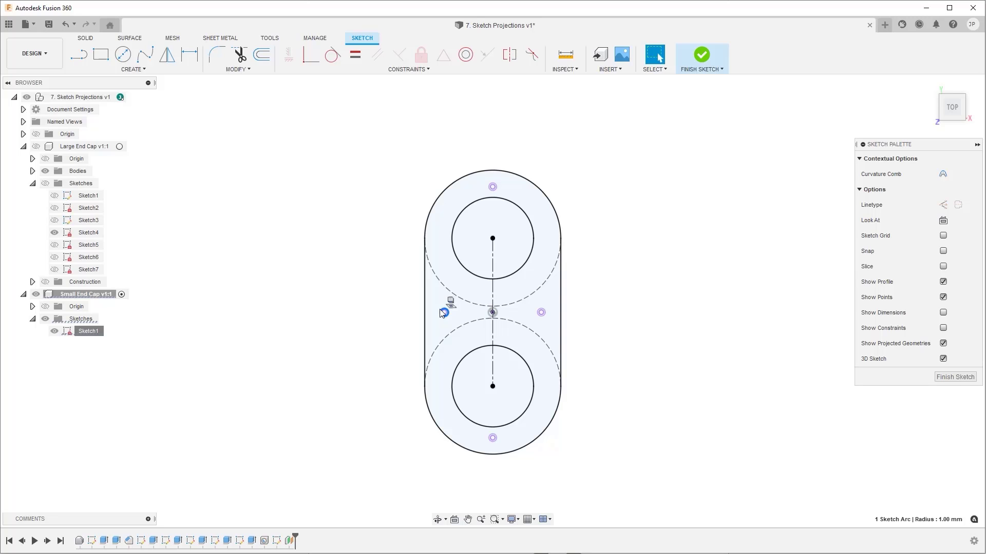
right_click(442, 314)
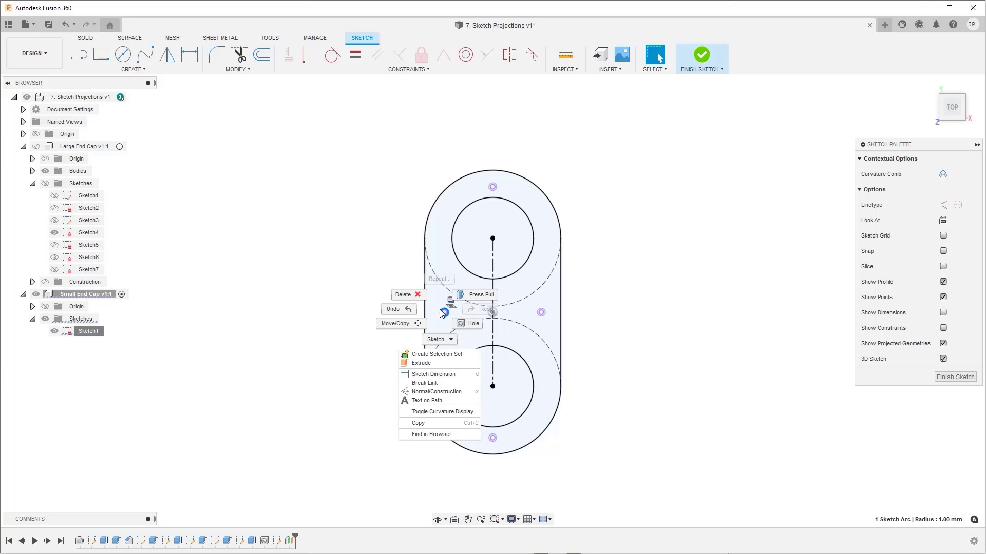
left_click(451, 384)
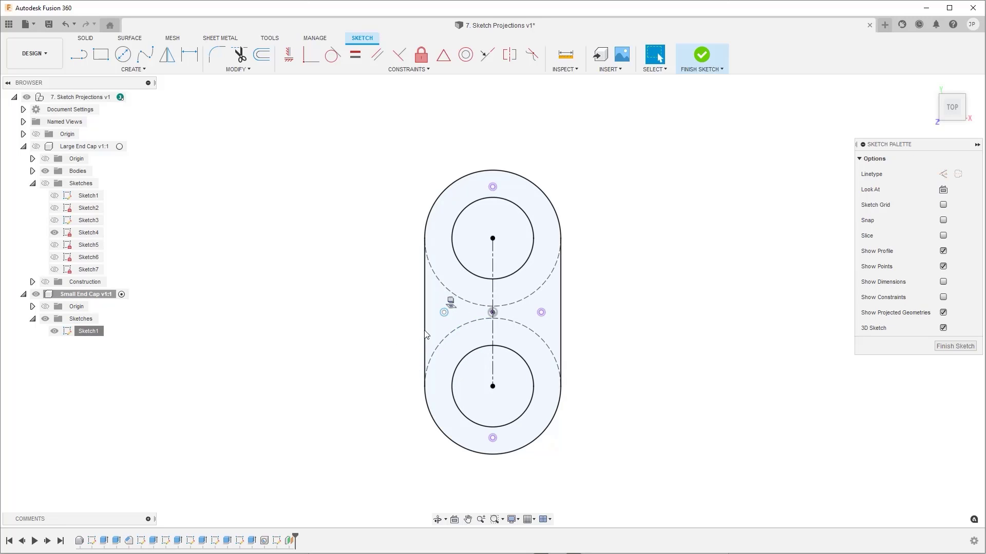
Enlarge the unlinked circle freehand to a radius of about 9.6 mm and undo the change.
left_click(399, 342)
mouse_move(400, 343)
left_mouse_down()
mouse_move(433, 319)
mouse_move(410, 334)
left_mouse_up()
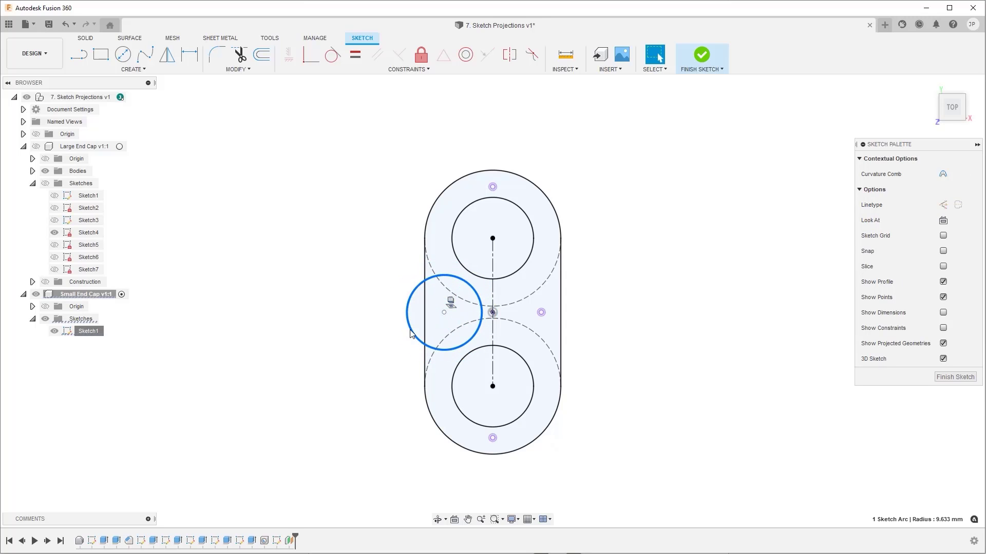
key("Delete")
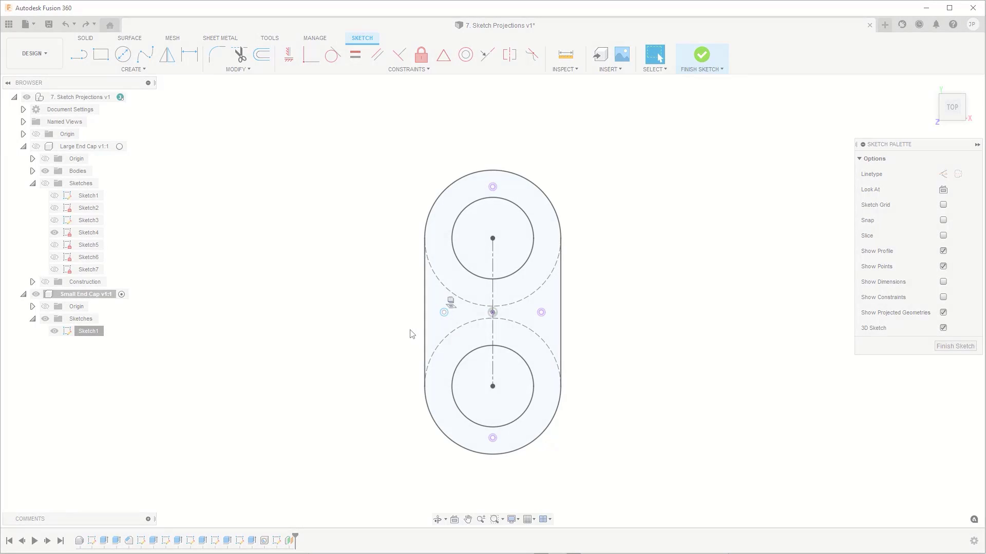